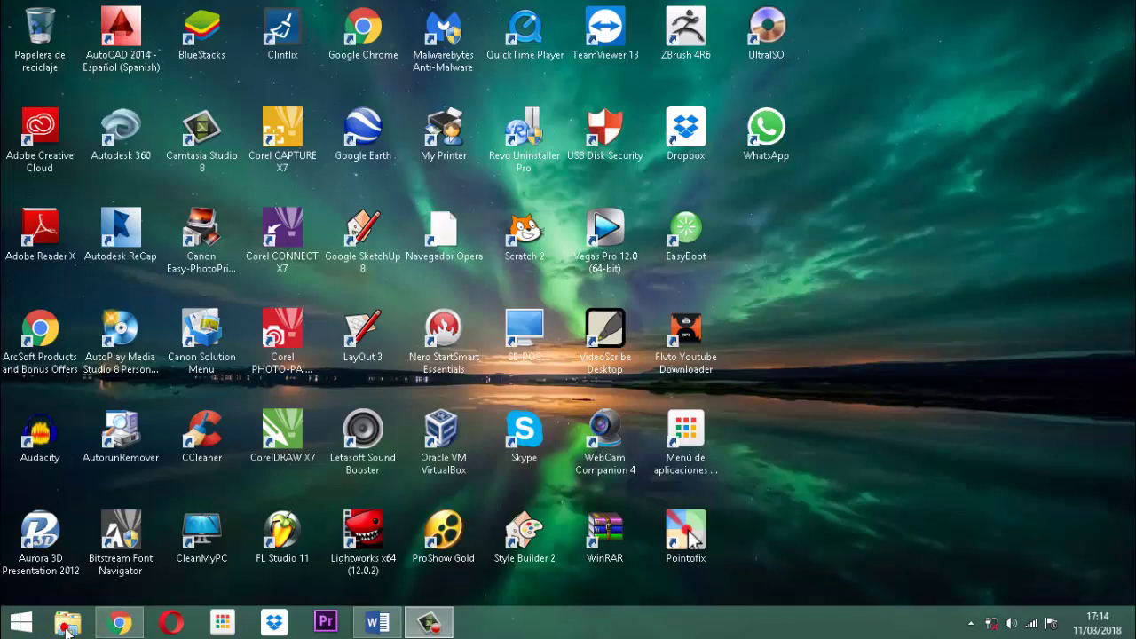
- Open the Vet Project database from D:\documentos 2017\software veterinarias in File Explorer
left_click(66, 627)
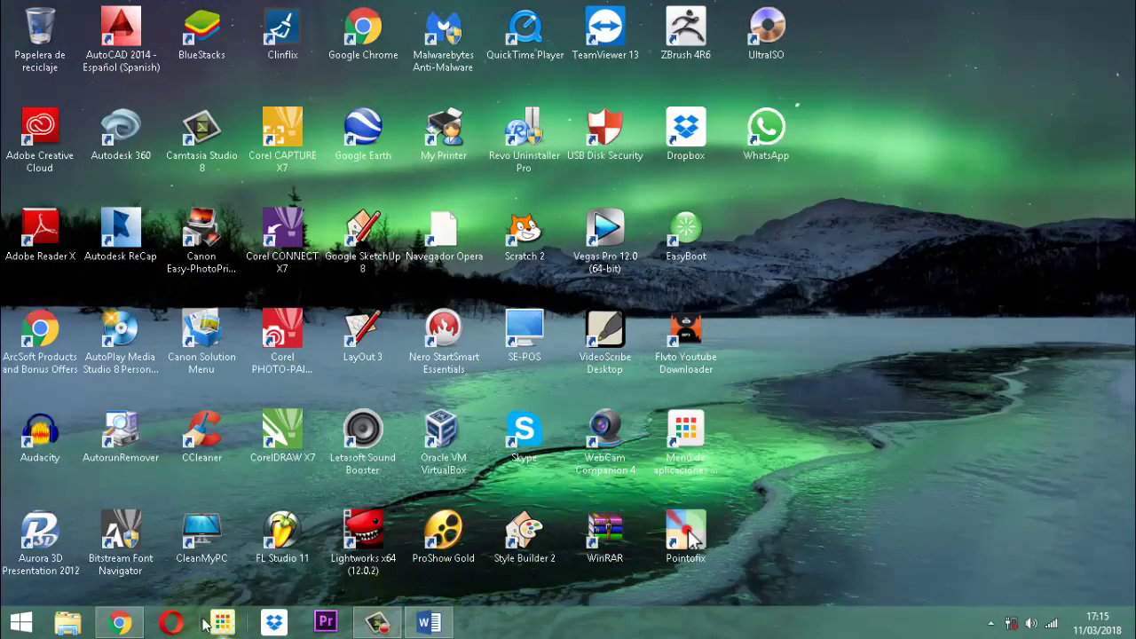
left_click(68, 622)
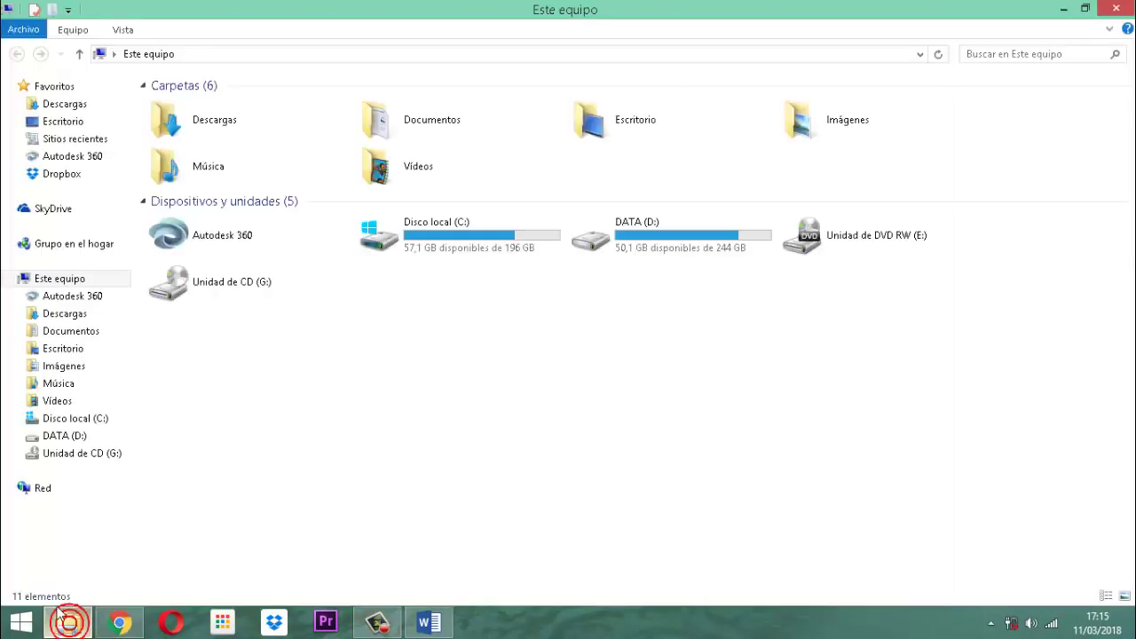
double_click(682, 238)
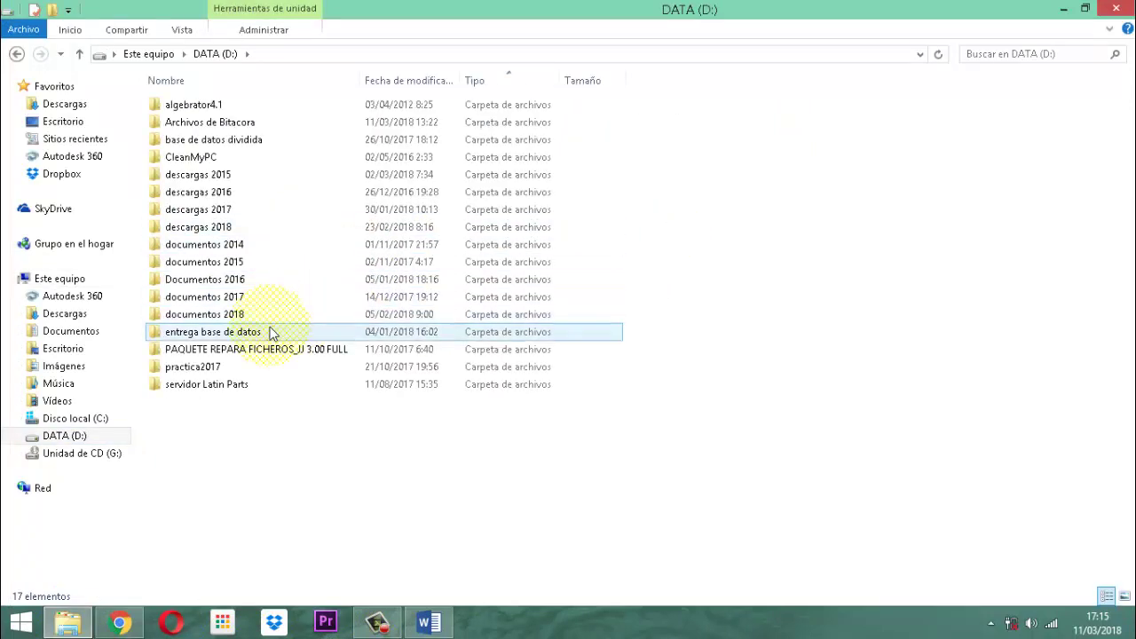
double_click(175, 298)
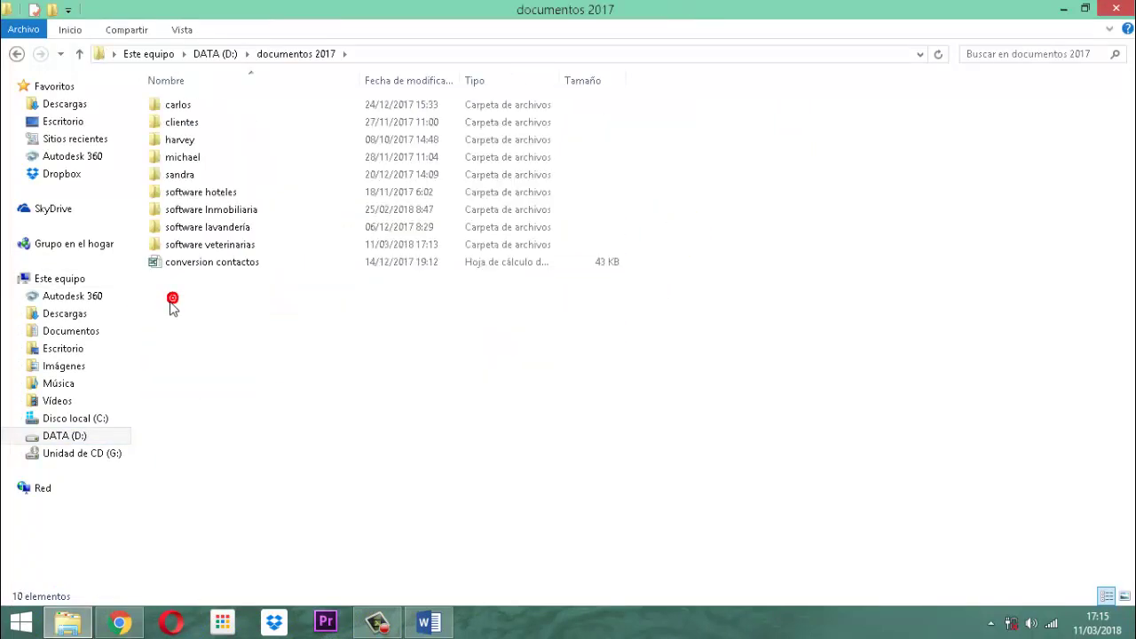
double_click(204, 247)
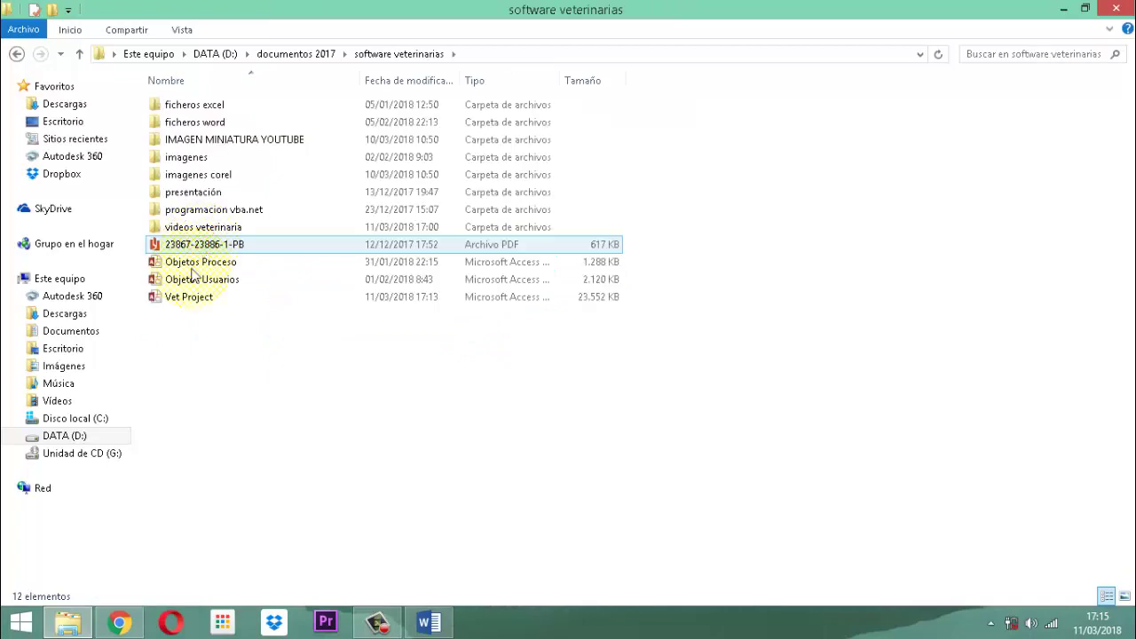
double_click(183, 303)
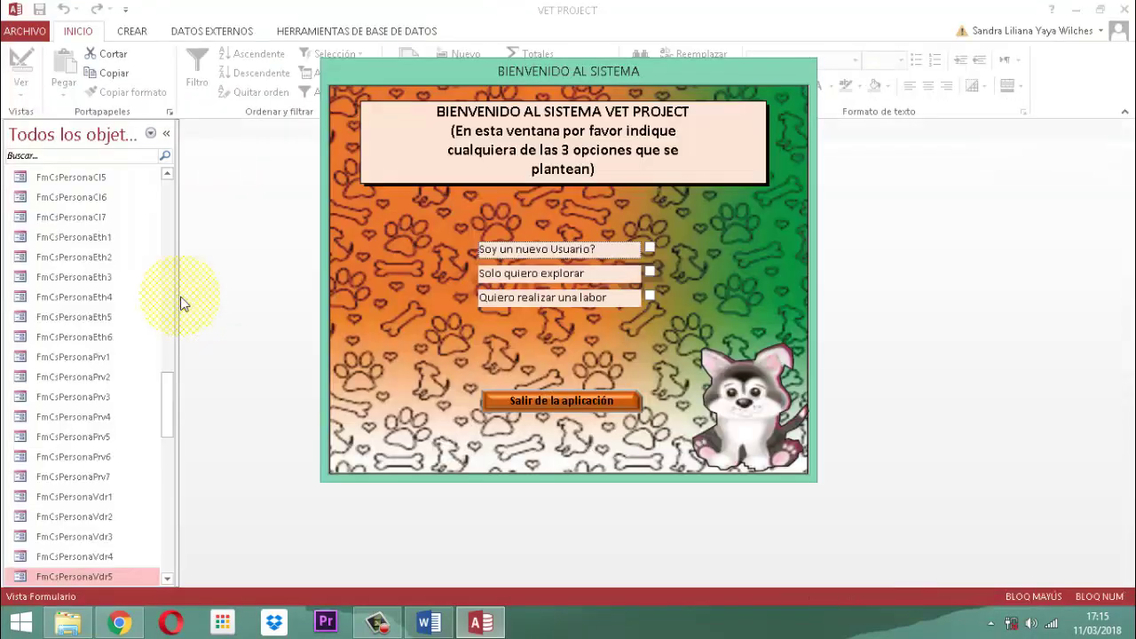
- Choose 'Quiero realizar una labor', pick a user from Lista Usuarios and log in with their password
left_click(597, 298)
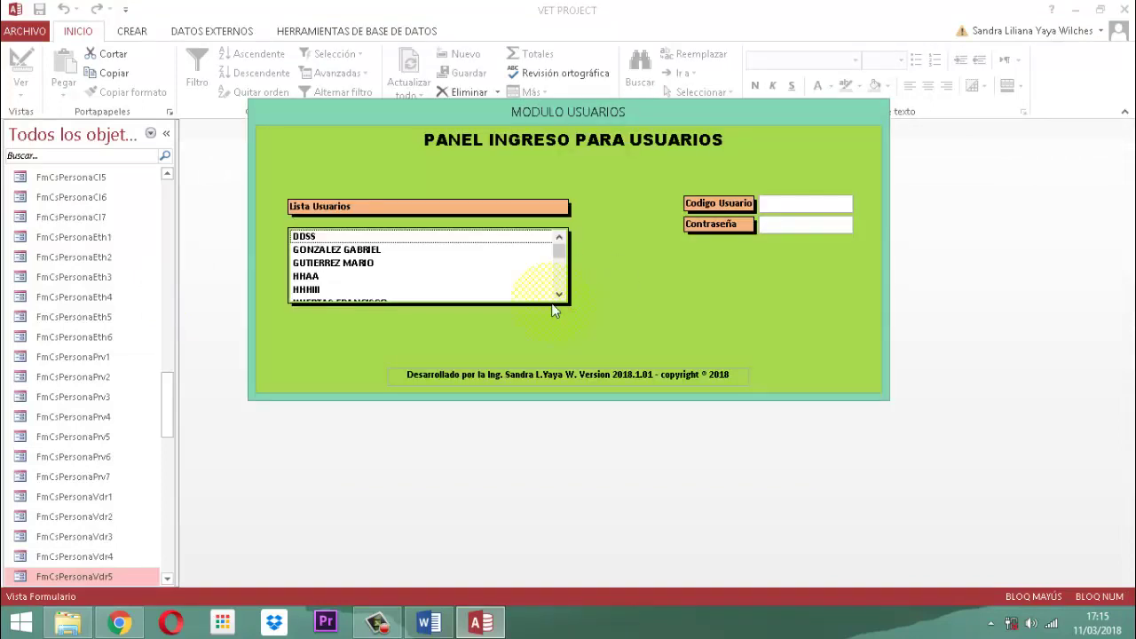
scroll(351, 276, "down", 2)
left_click(350, 264)
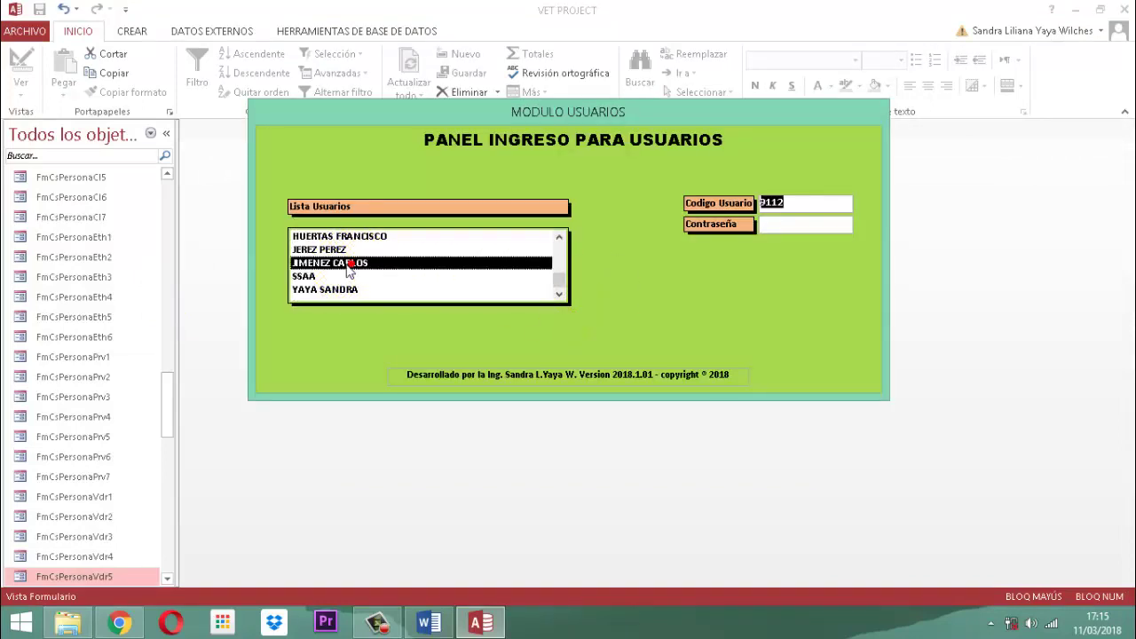
key("Tab")
type("123")
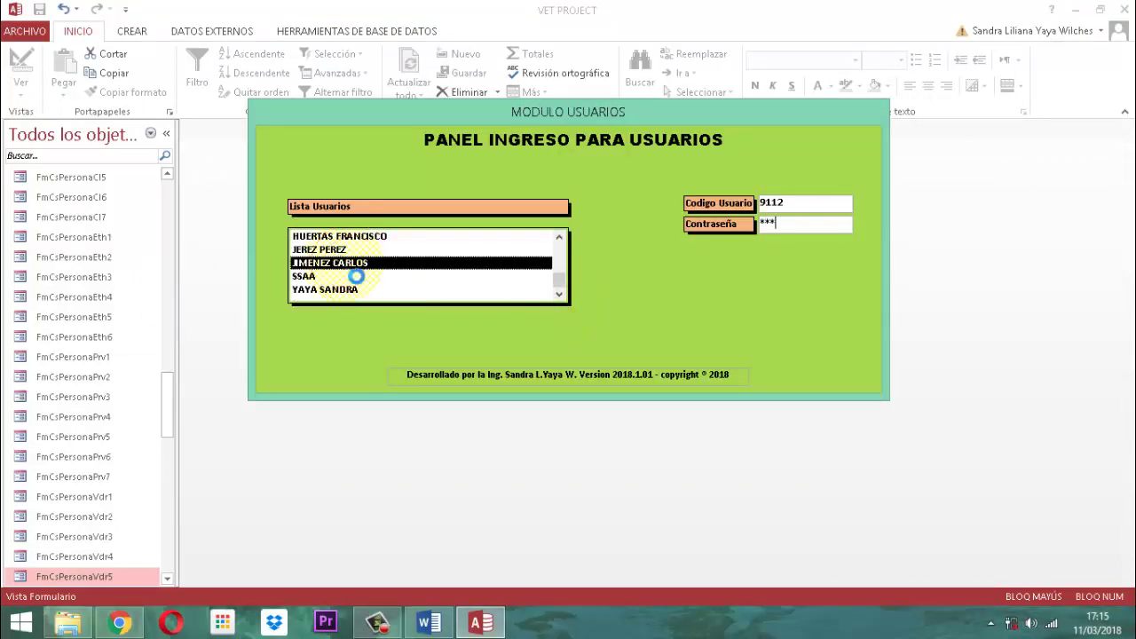
key("Return")
key("Return")
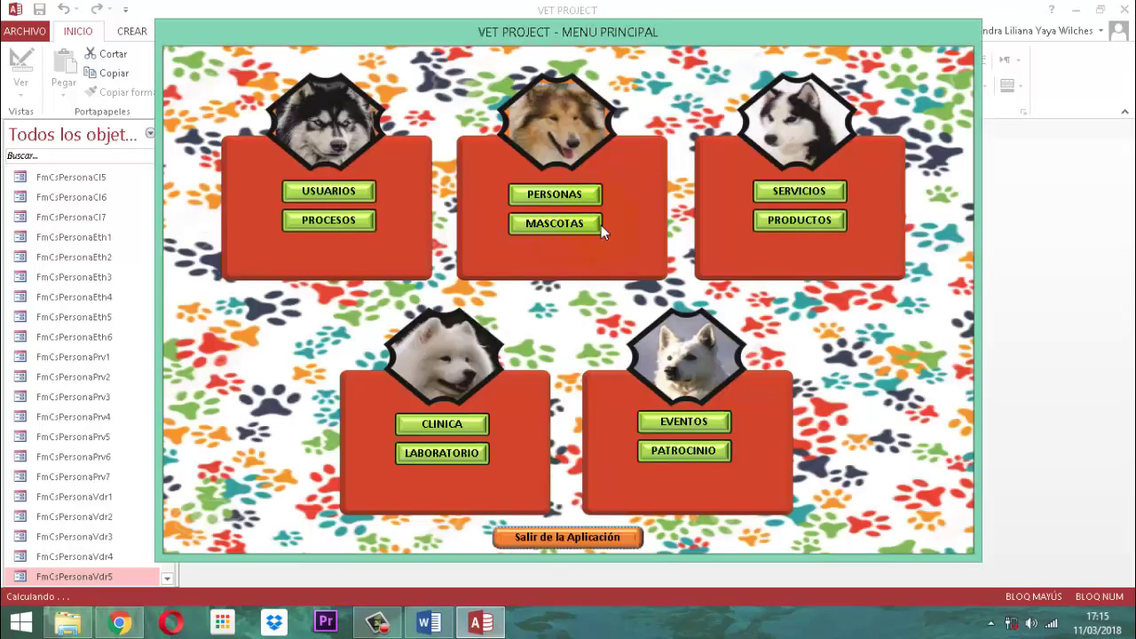
- Open the VENDEDORES consultation from the PERSONAS module's CONSULTAR menu
left_click(545, 195)
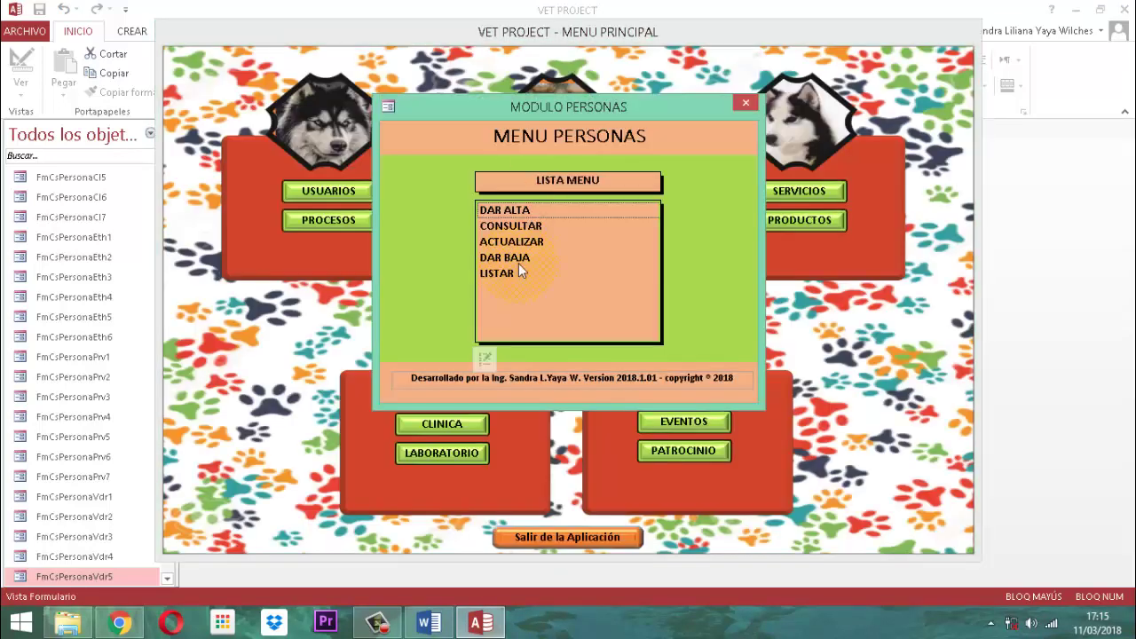
left_click(518, 225)
left_click(508, 225)
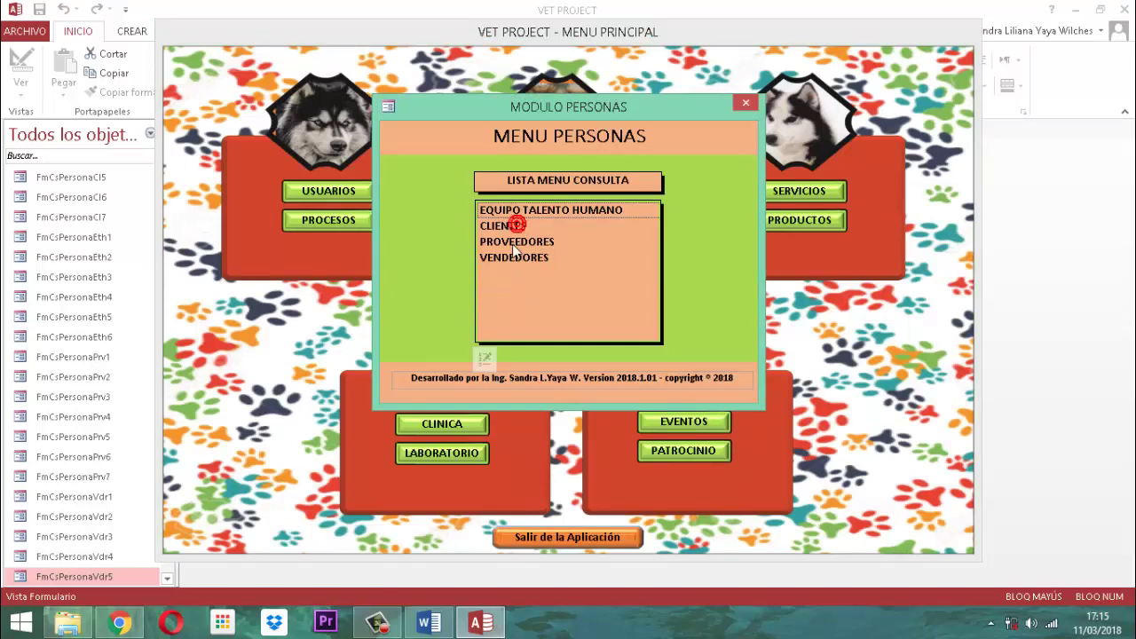
left_click(503, 258)
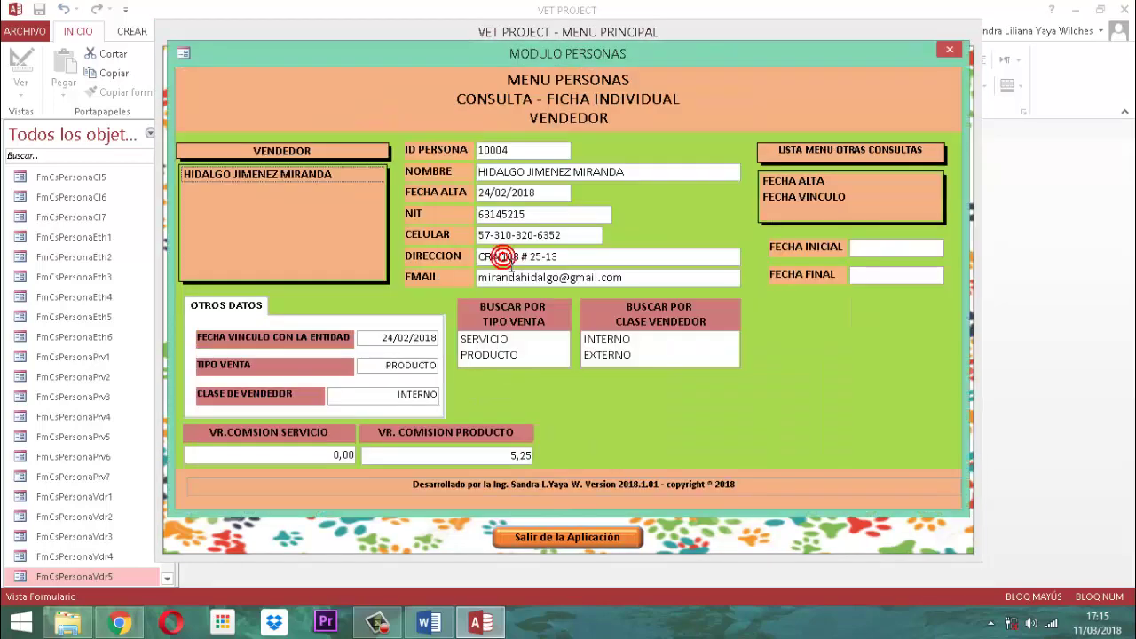
- Search vendors by the SERVICIO and then the PRODUCTO sale type, closing each result
left_click(207, 178)
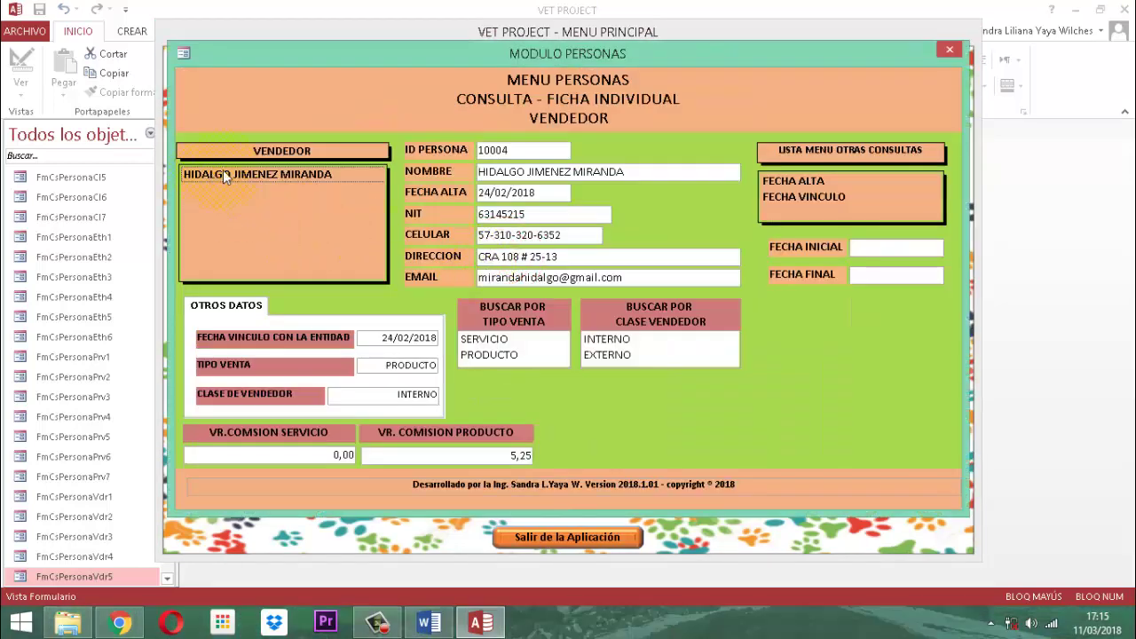
left_click(458, 337)
left_click(485, 346)
left_click(484, 346)
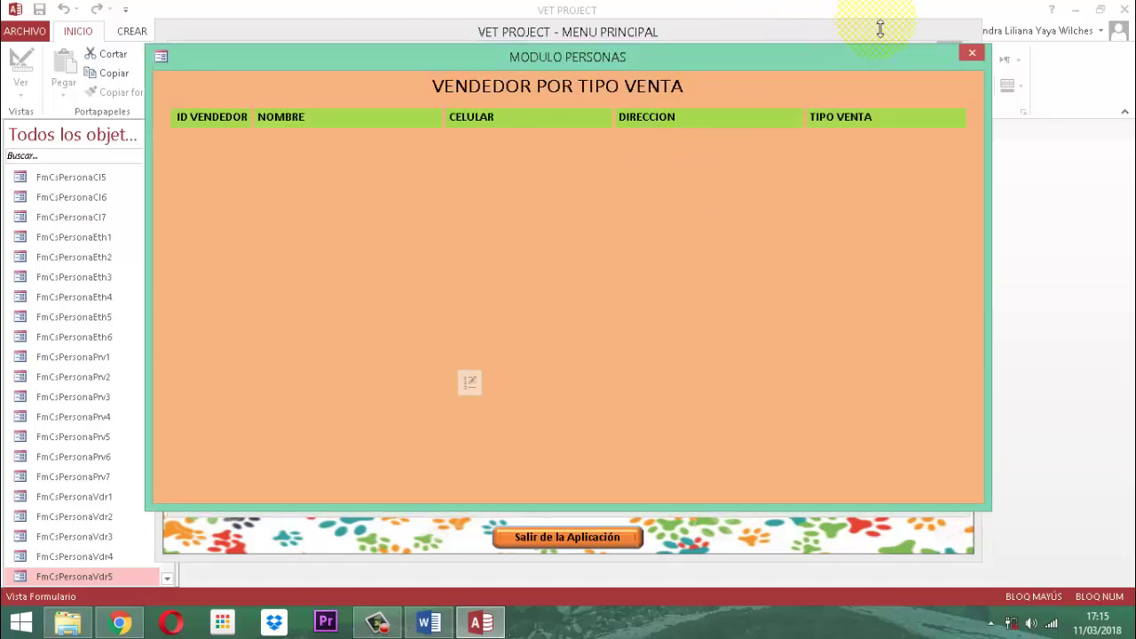
left_click(971, 52)
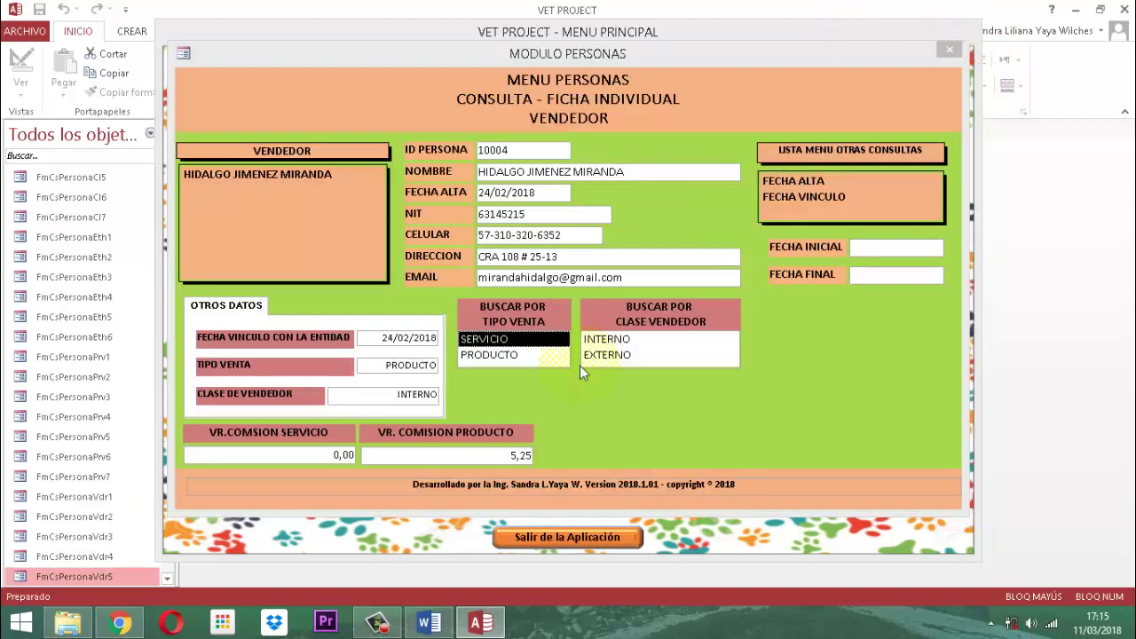
left_click(493, 353)
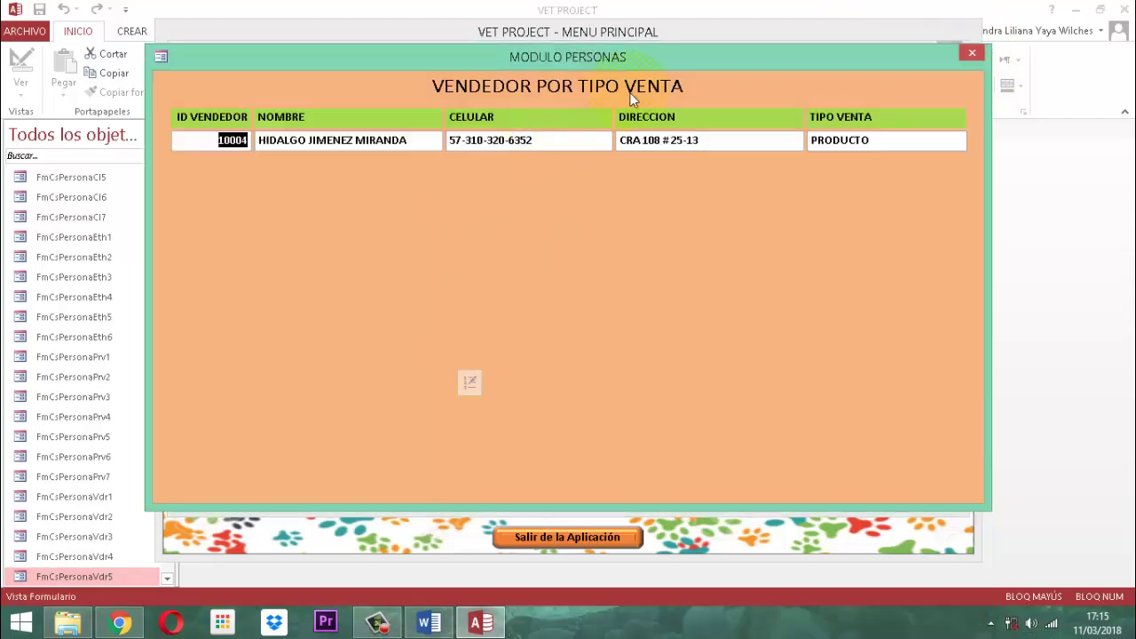
left_click(970, 55)
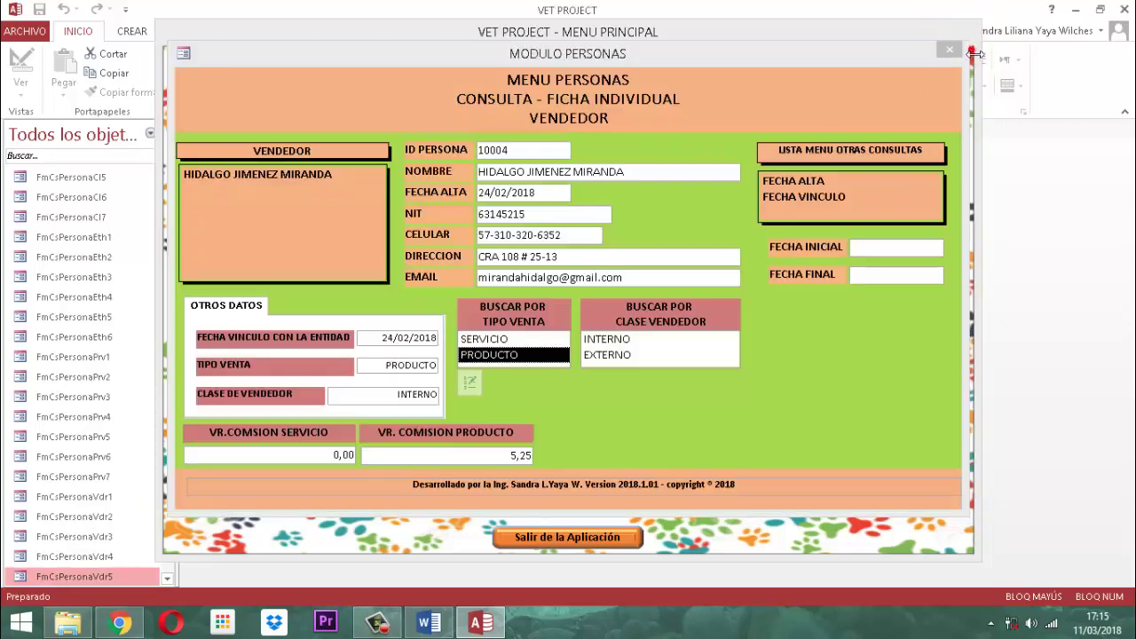
- Search vendors of the INTERNO and then the EXTERNO class, closing each result
left_click(599, 340)
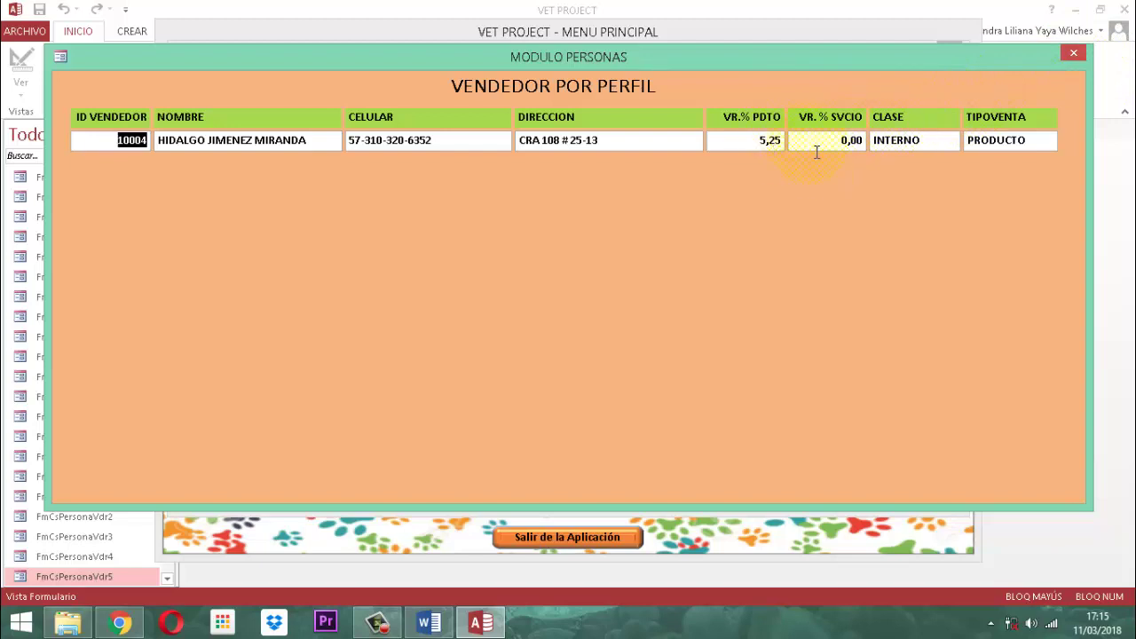
left_click(1074, 53)
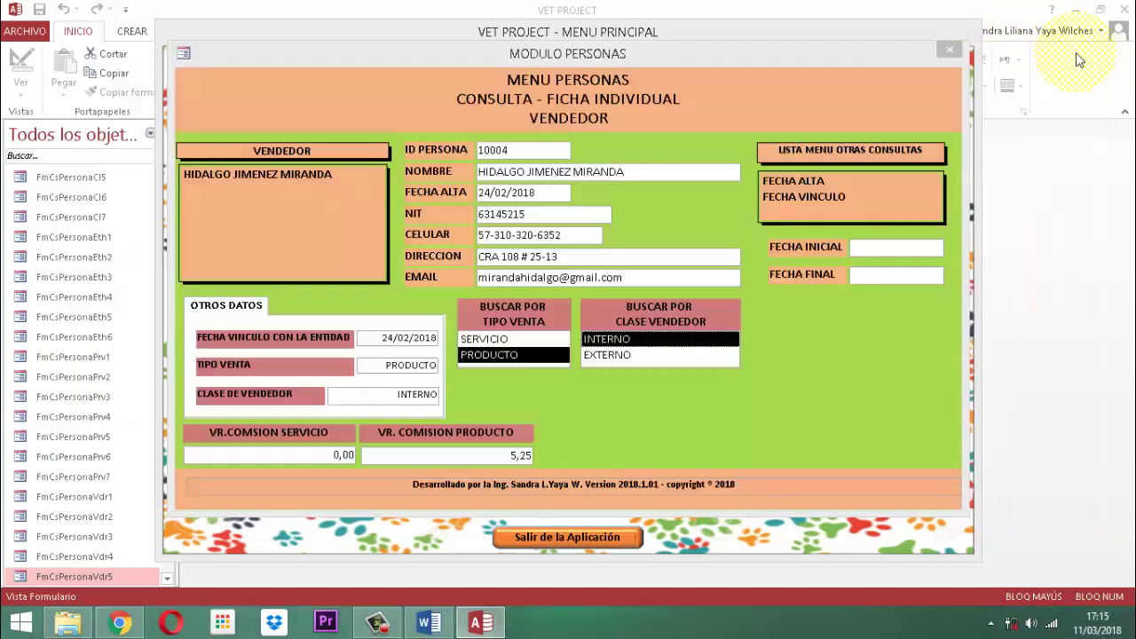
left_click(635, 357)
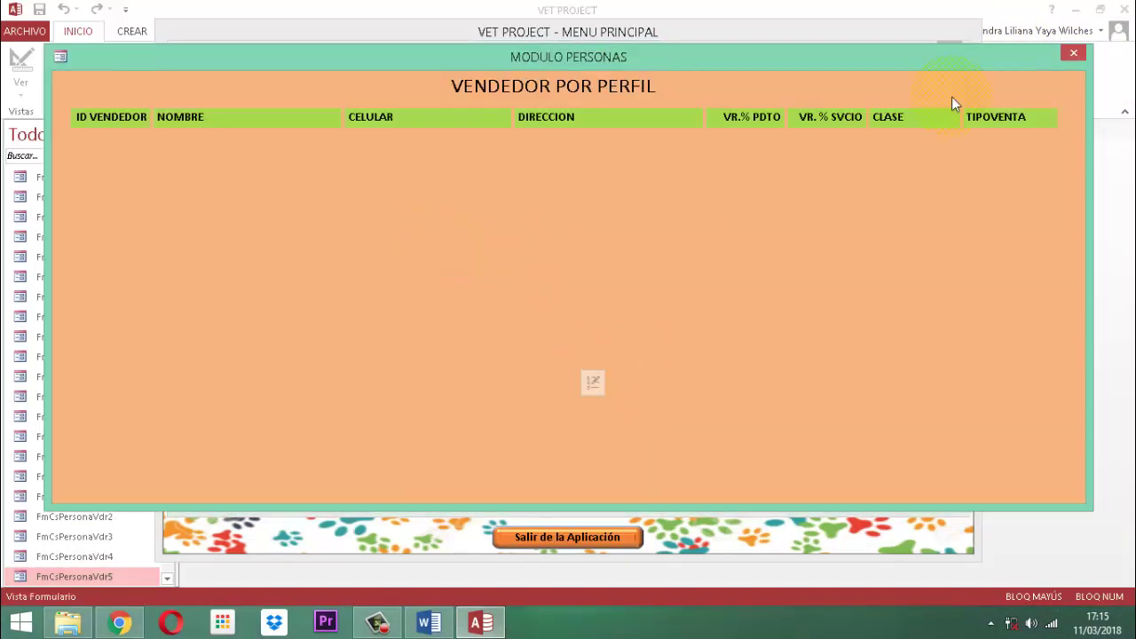
left_click(1073, 51)
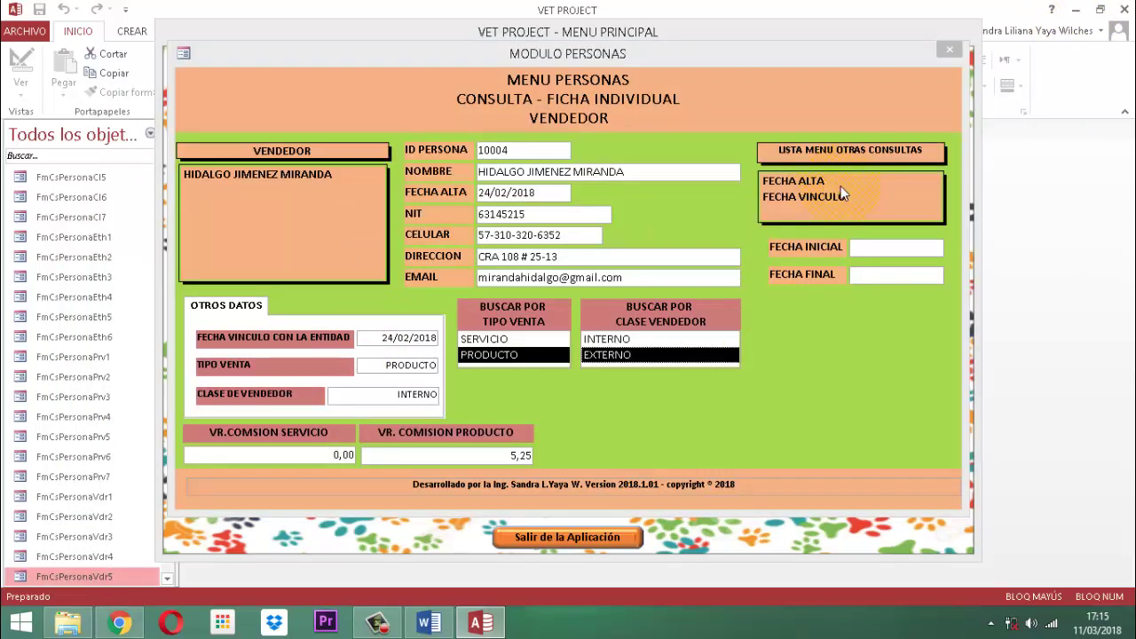
- Search vendors by FECHA ALTA from 15/02/2018 to 28/02/2018, then close the results
left_click(796, 180)
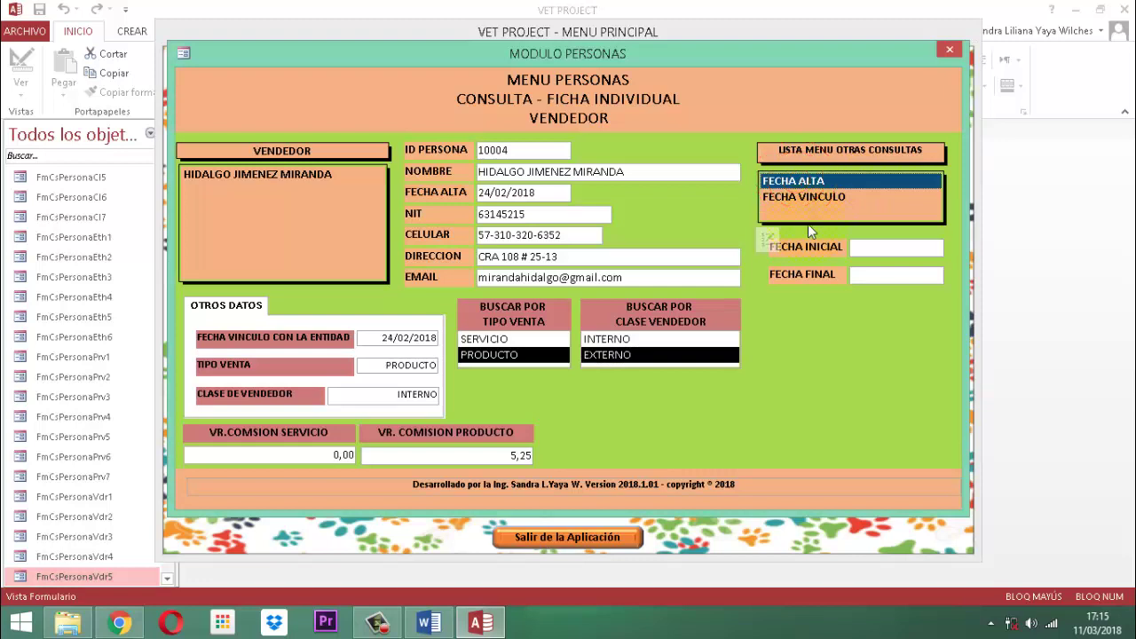
type("15/02/2")
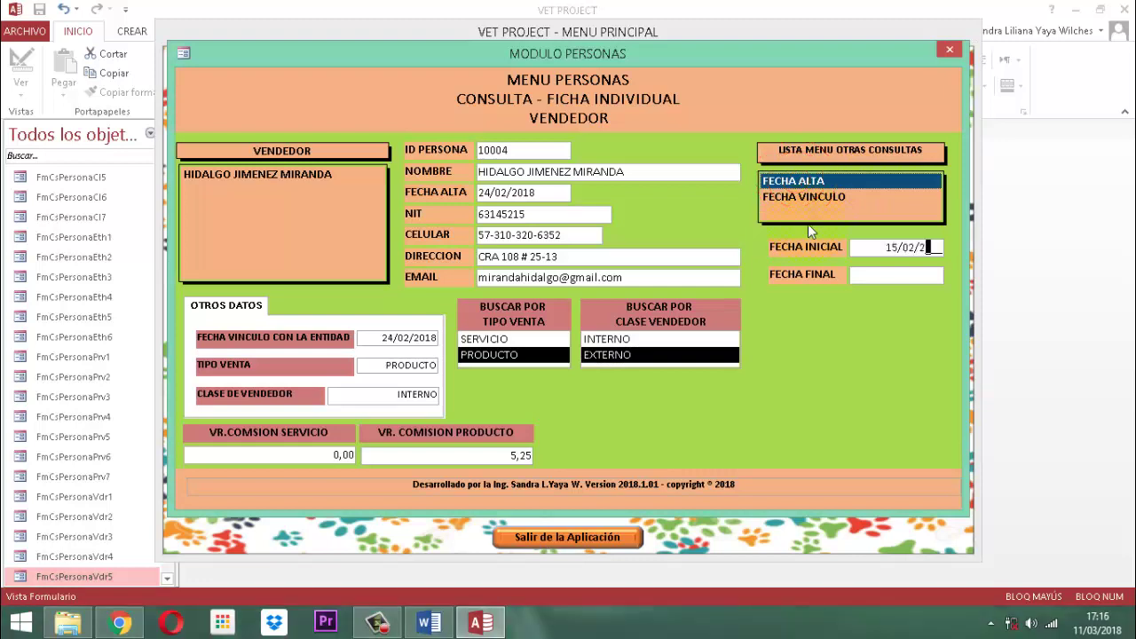
type("018")
key("Tab")
type("28/02/2018")
key("Return")
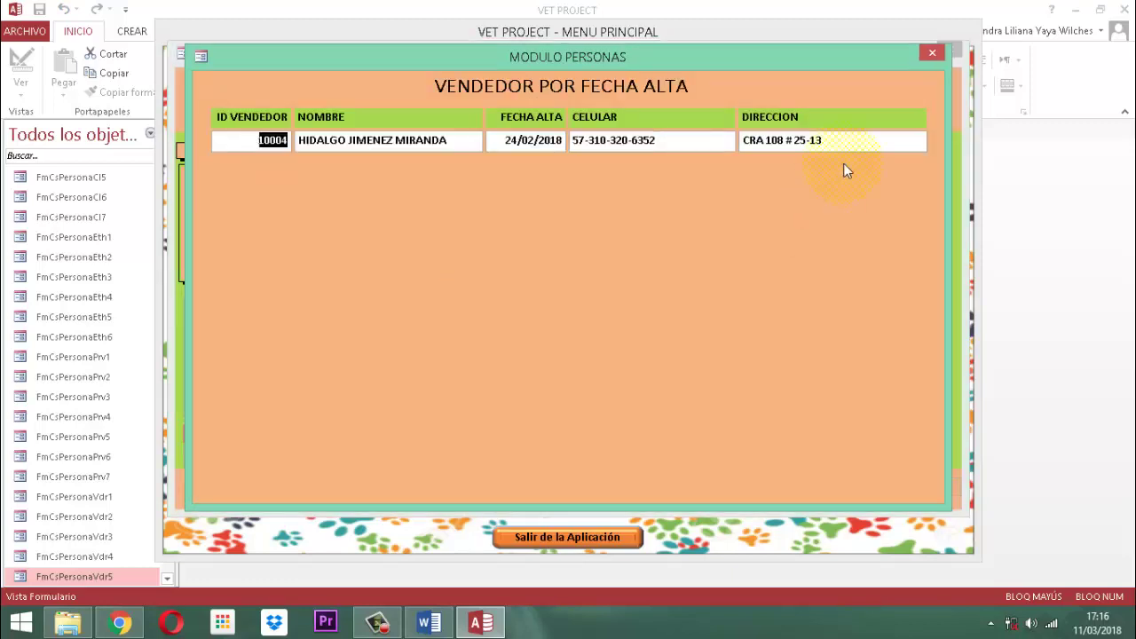
left_click(931, 52)
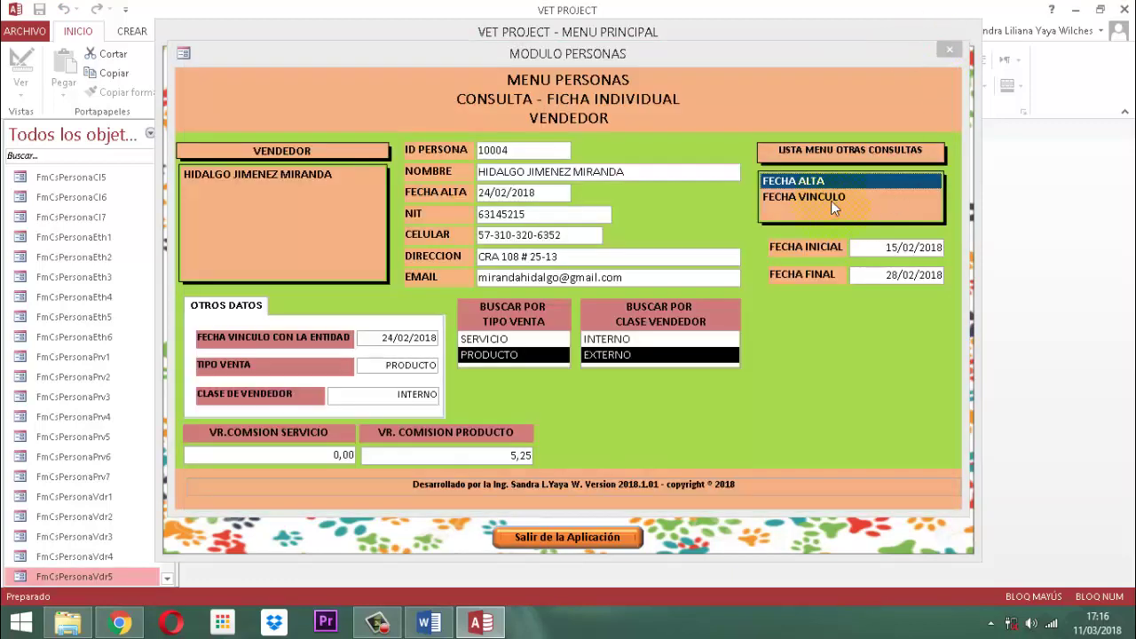
- Search vendors by FECHA VINCULO from 15/02/2018 to 28/02/2018 and select the listed vendor
left_click(830, 201)
type("15/02/2018")
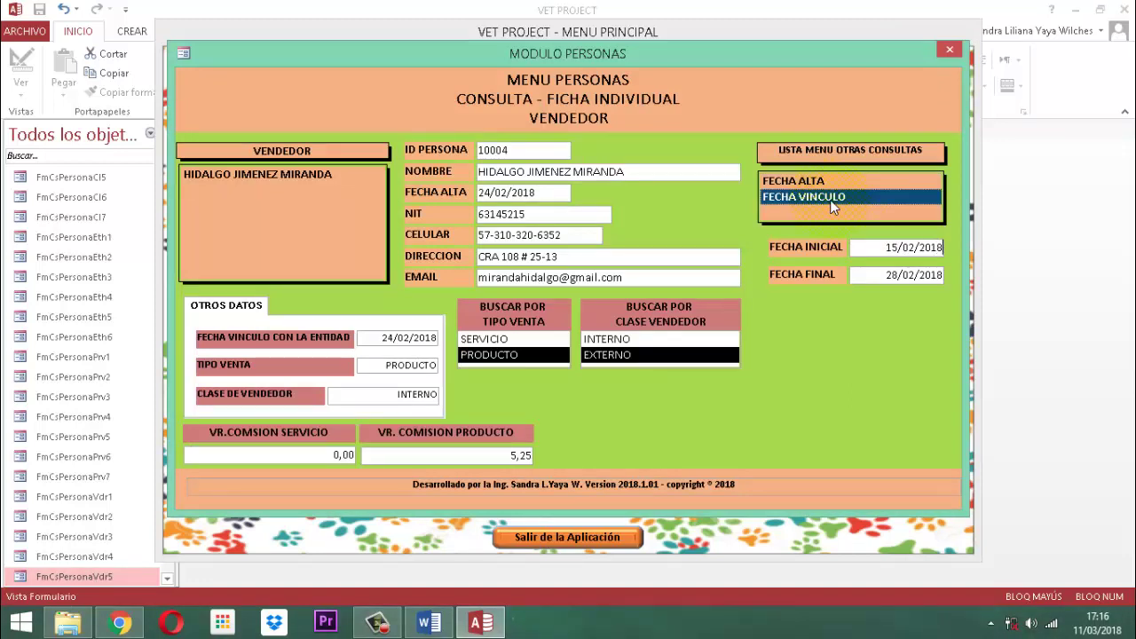
key("Tab")
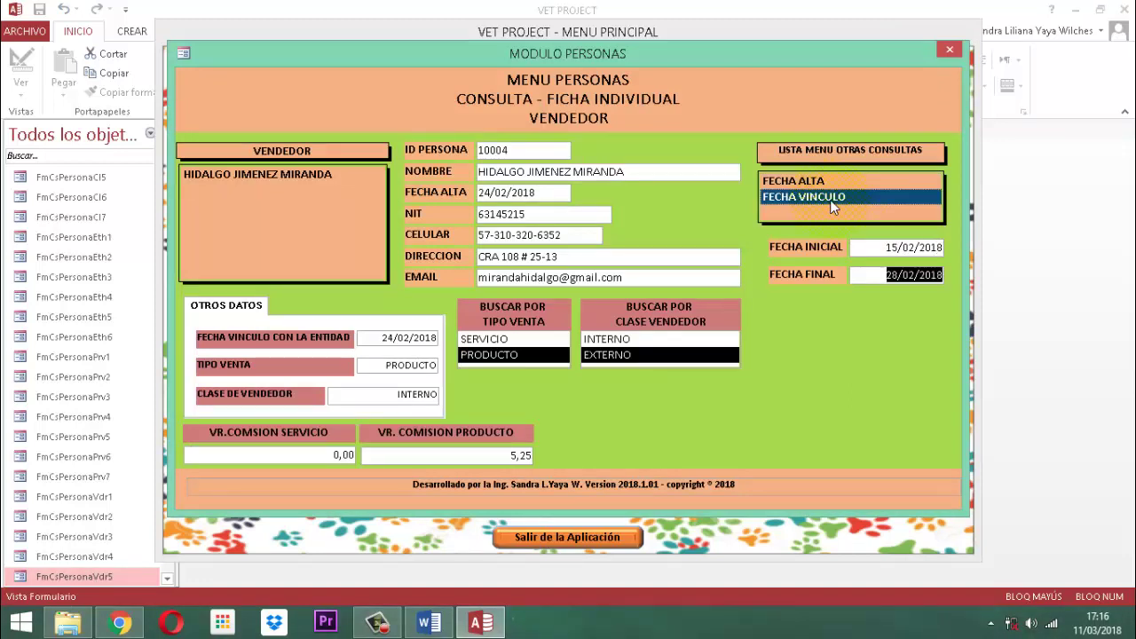
type("28/02/2018")
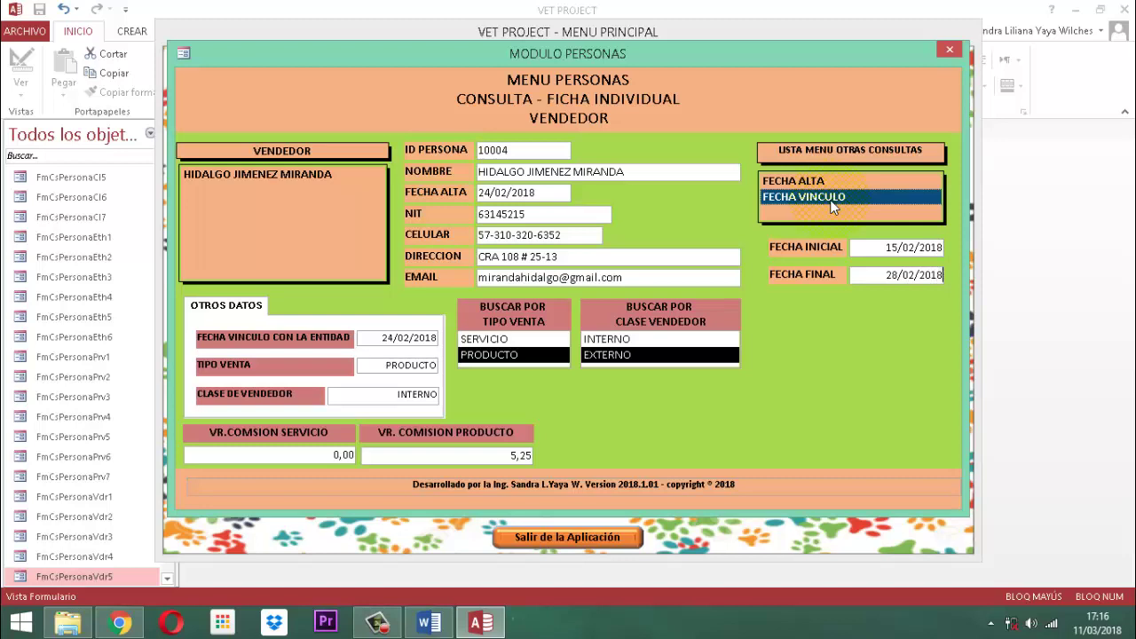
key("Return")
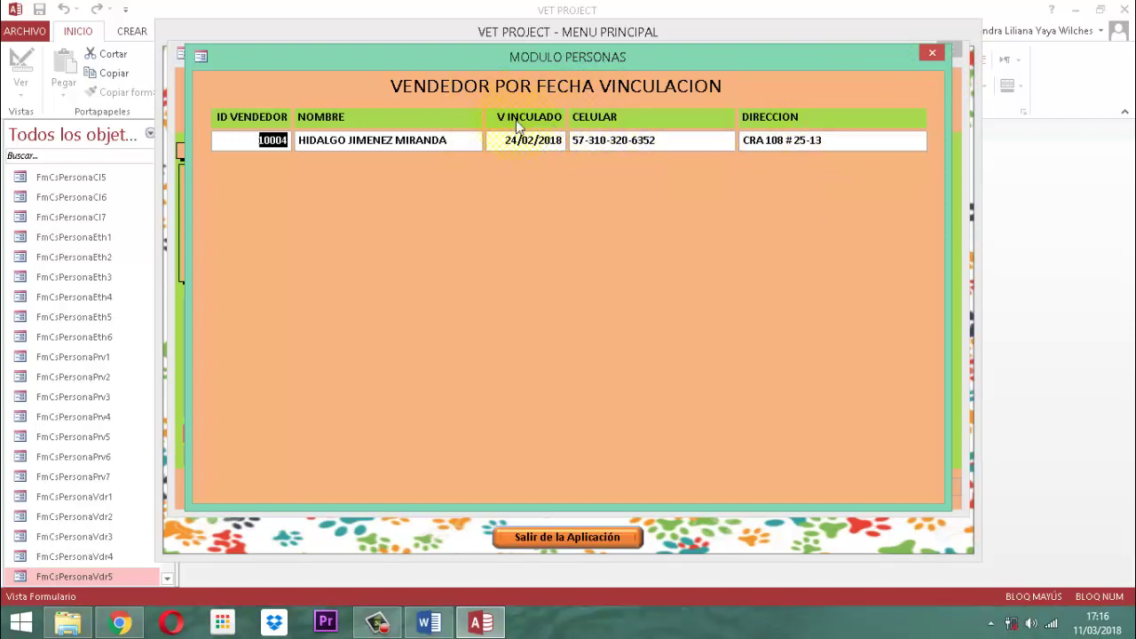
left_click(932, 53)
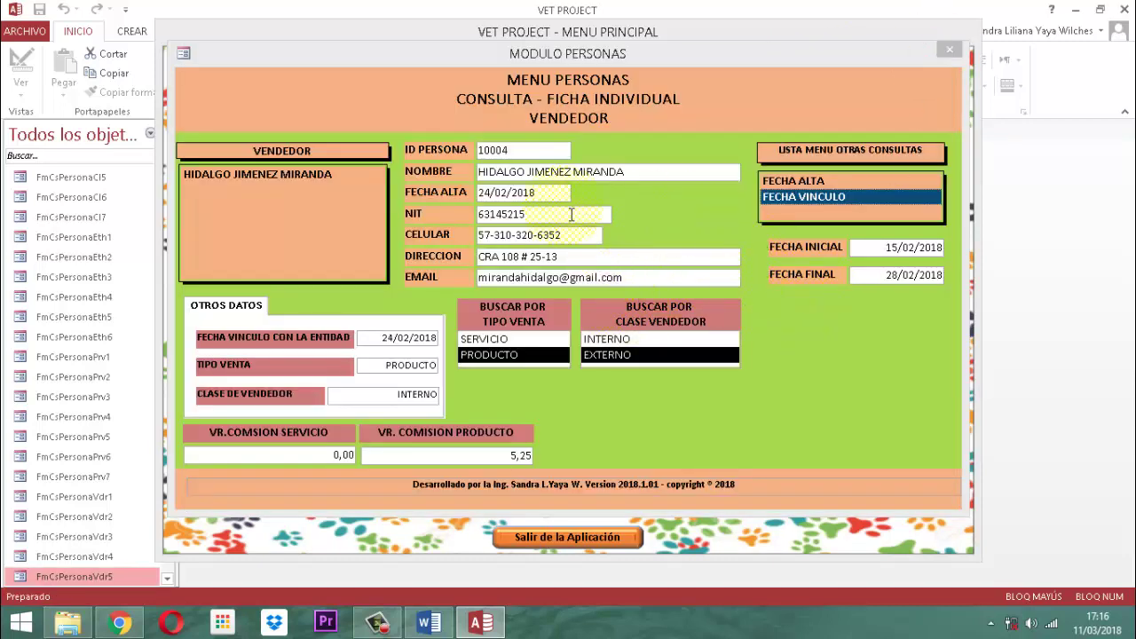
left_click(300, 176)
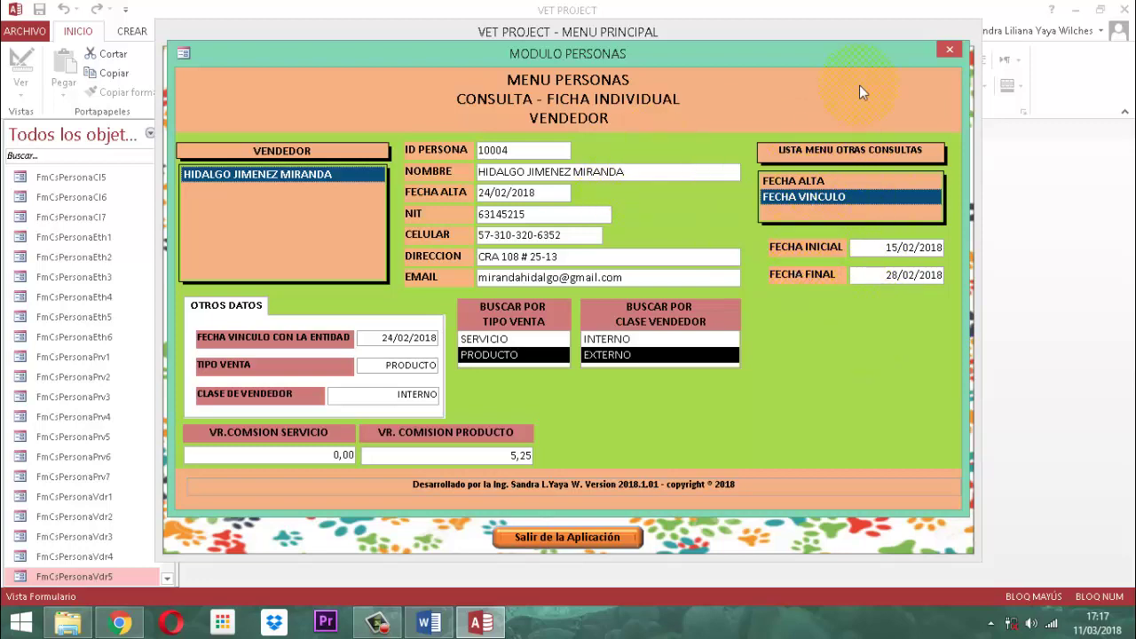
- Close the vendor form and view the supplier, client and human talent individual records
left_click(949, 50)
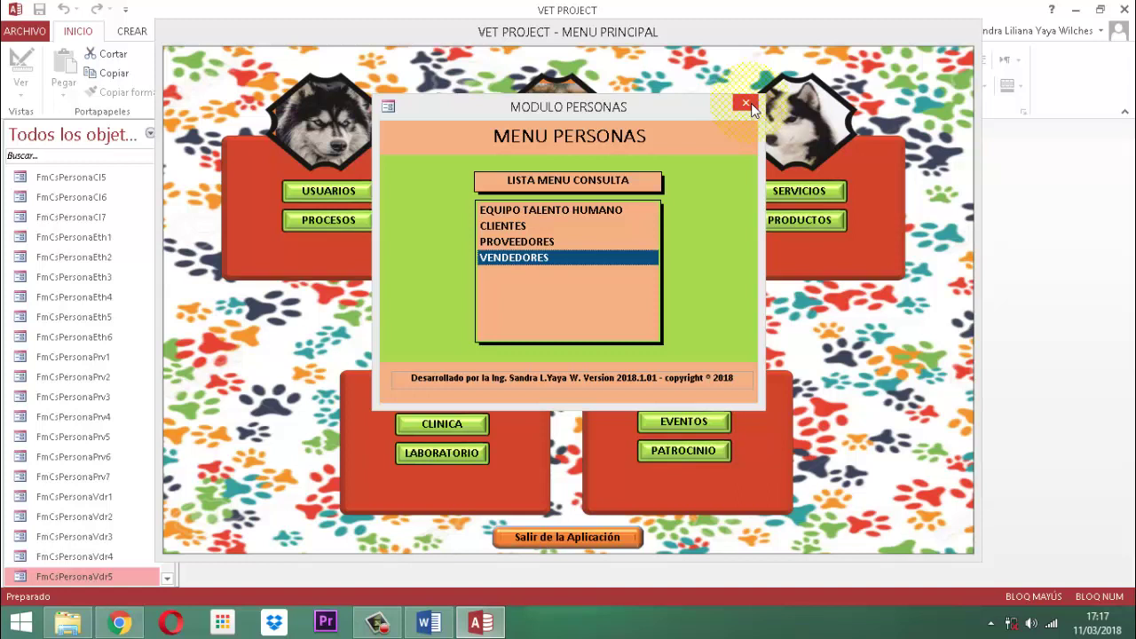
left_click(532, 240)
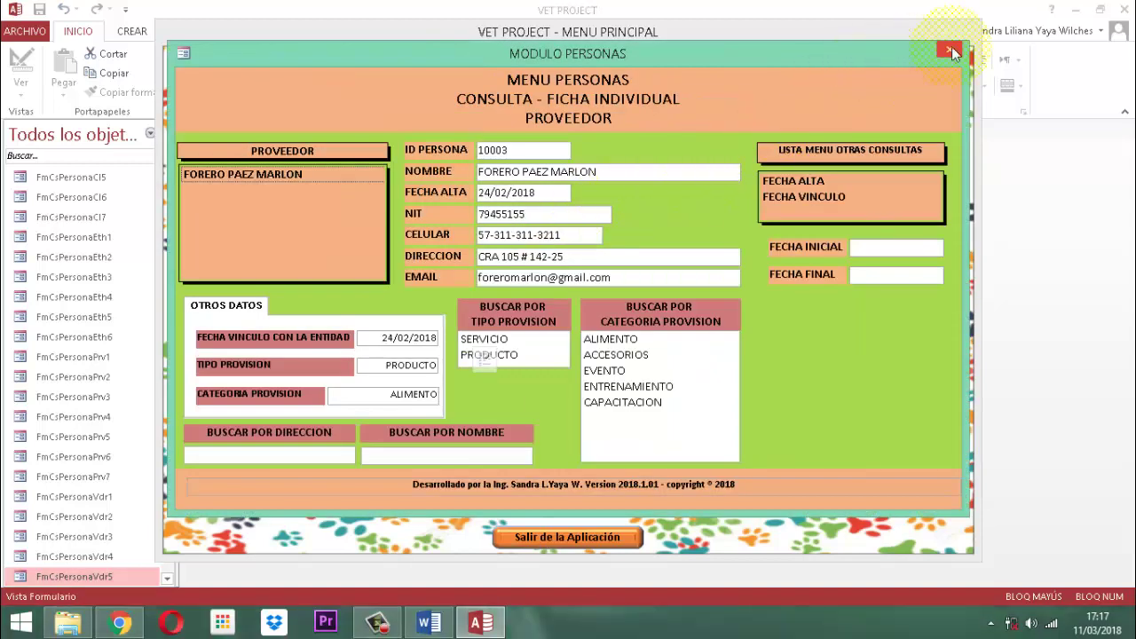
left_click(950, 49)
left_click(502, 227)
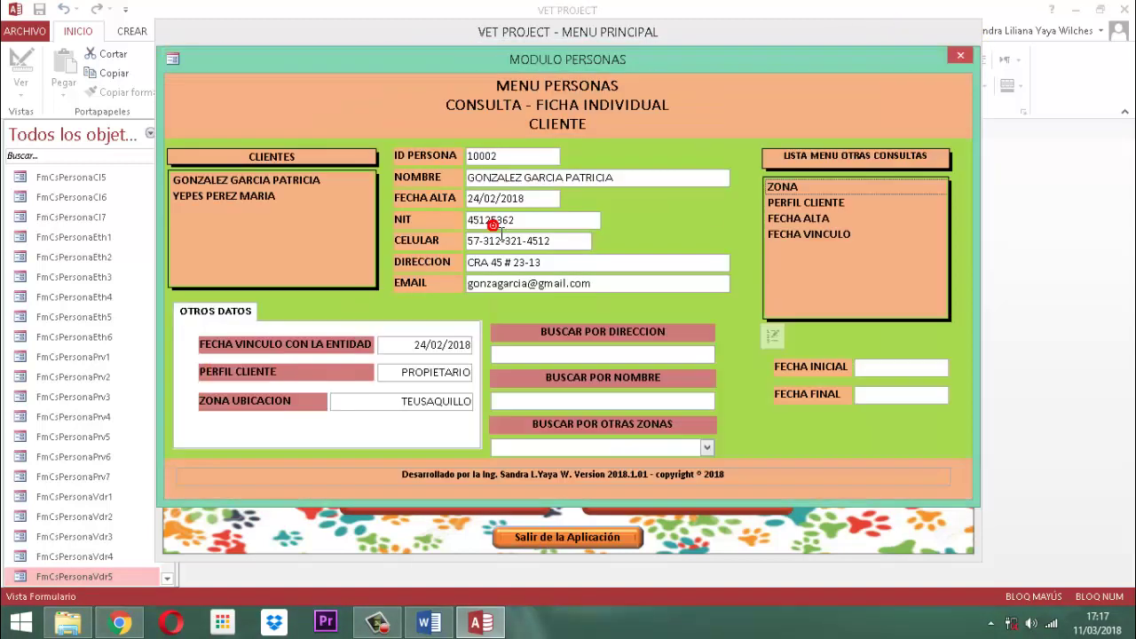
left_click(962, 54)
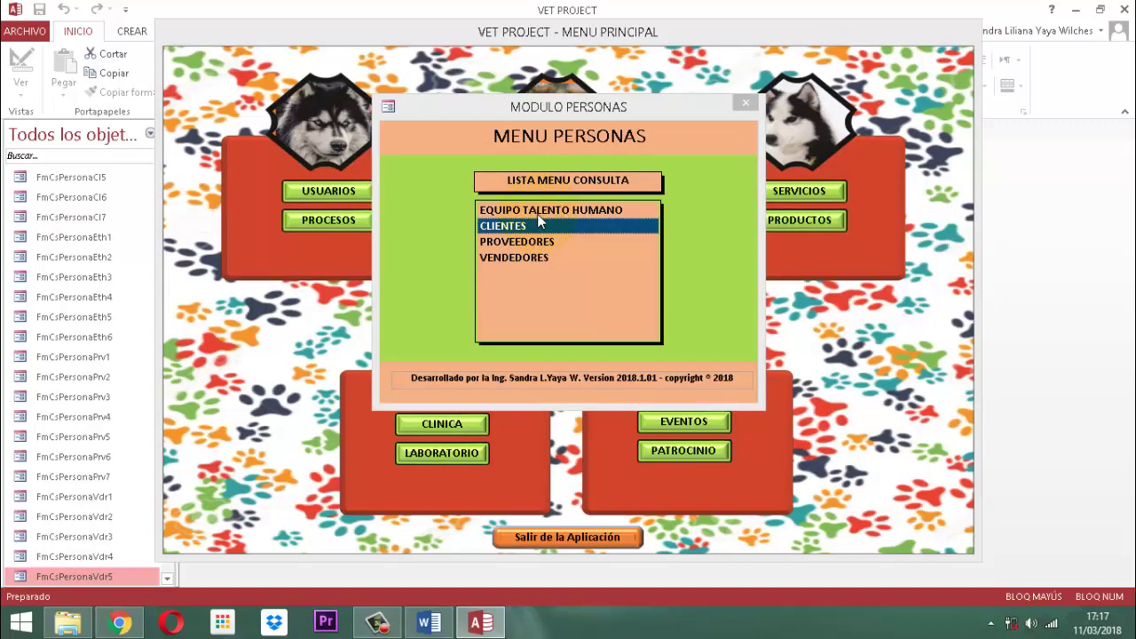
double_click(539, 213)
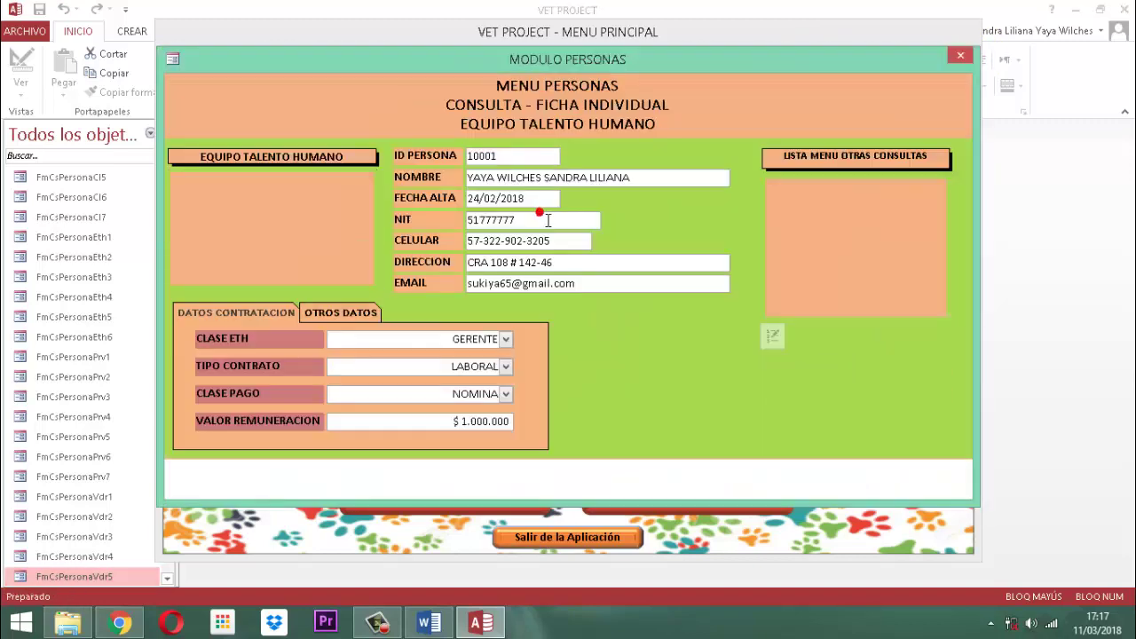
left_click(962, 55)
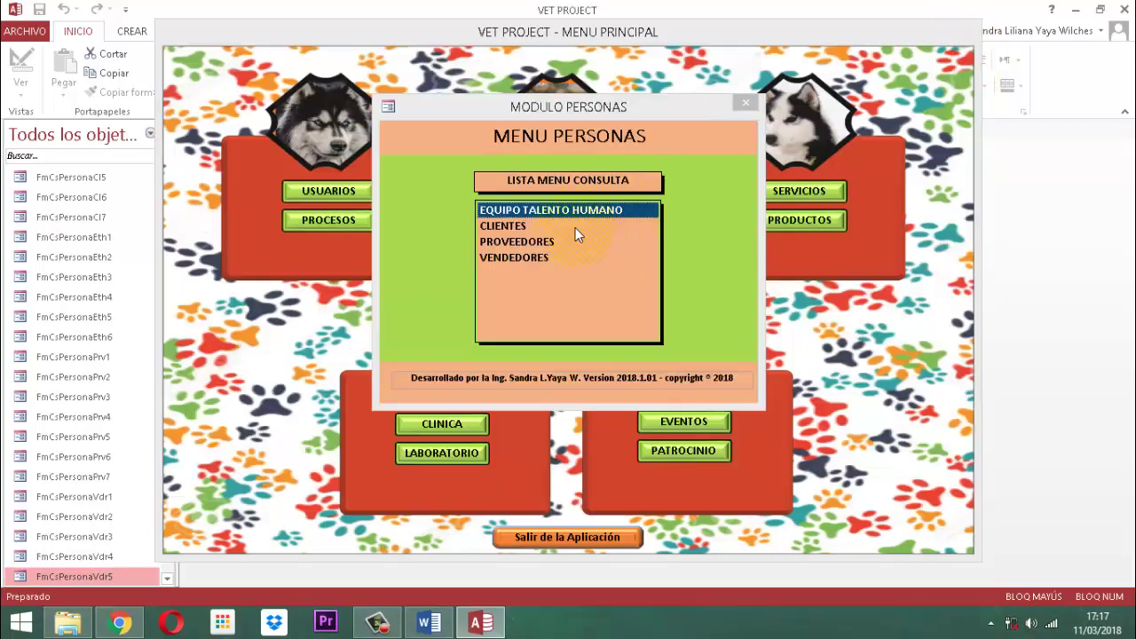
- Review the client, supplier and vendor individual records again, returning to the main menu
double_click(514, 224)
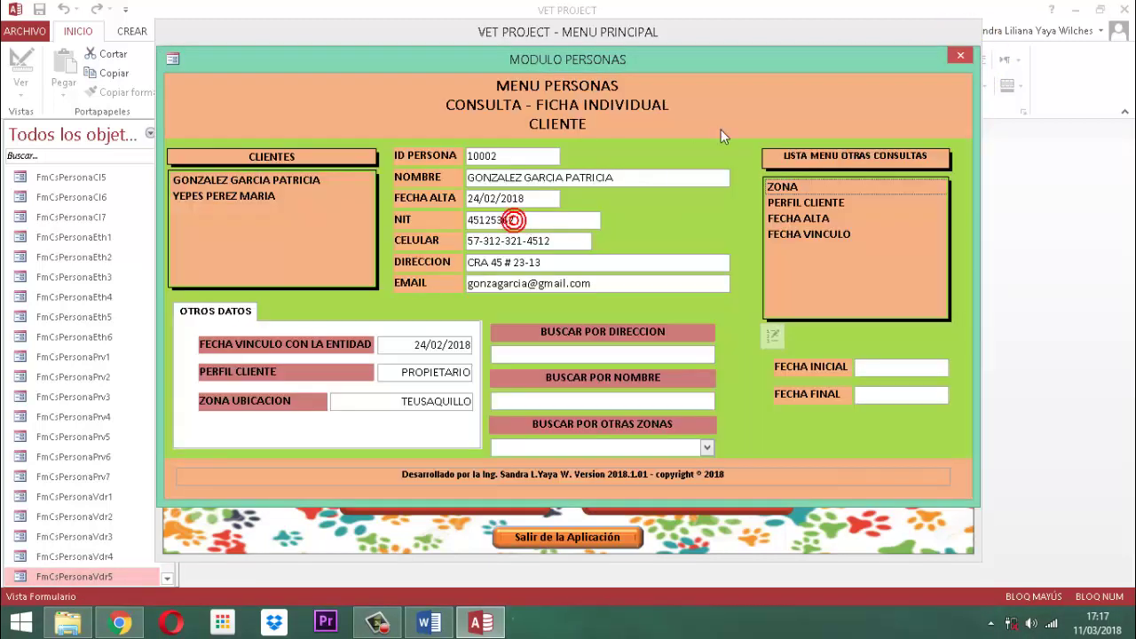
left_click(961, 53)
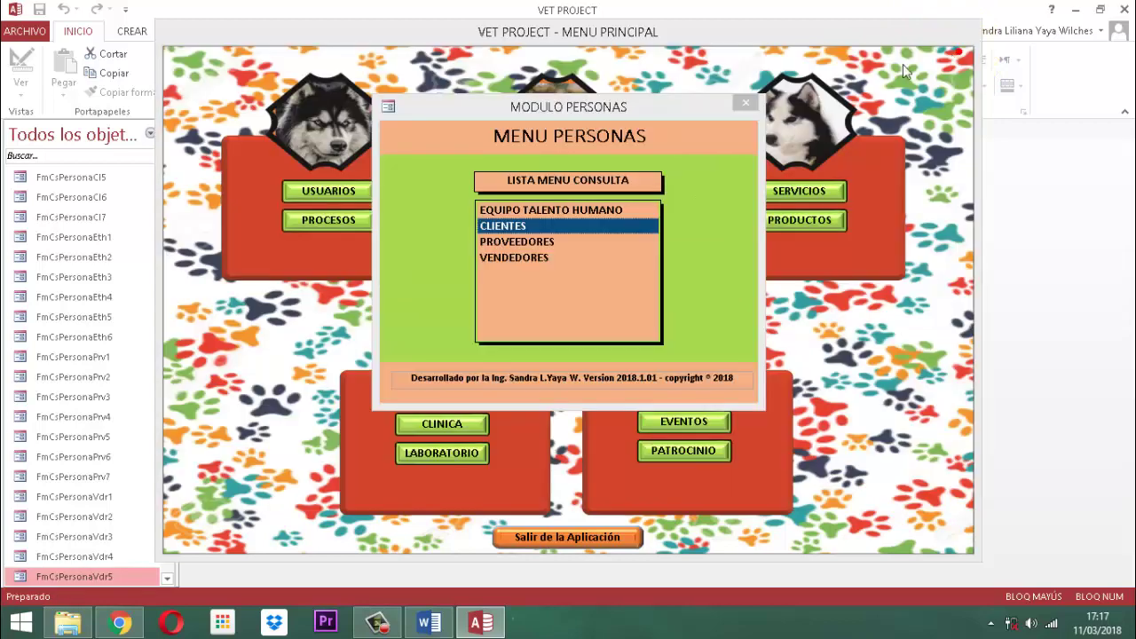
double_click(540, 242)
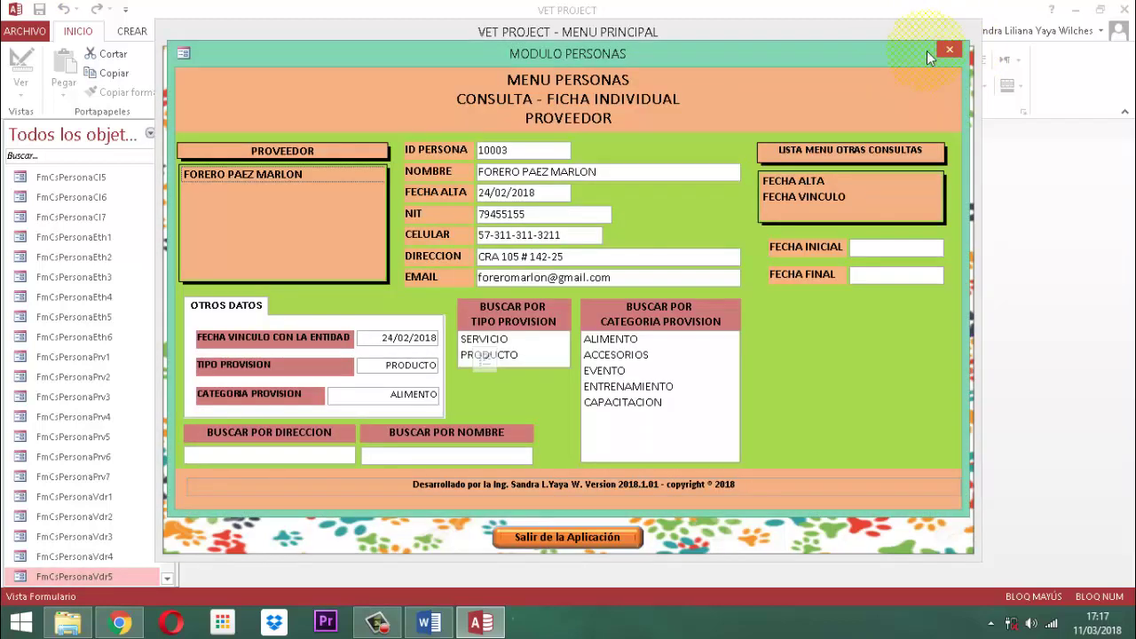
left_click(961, 54)
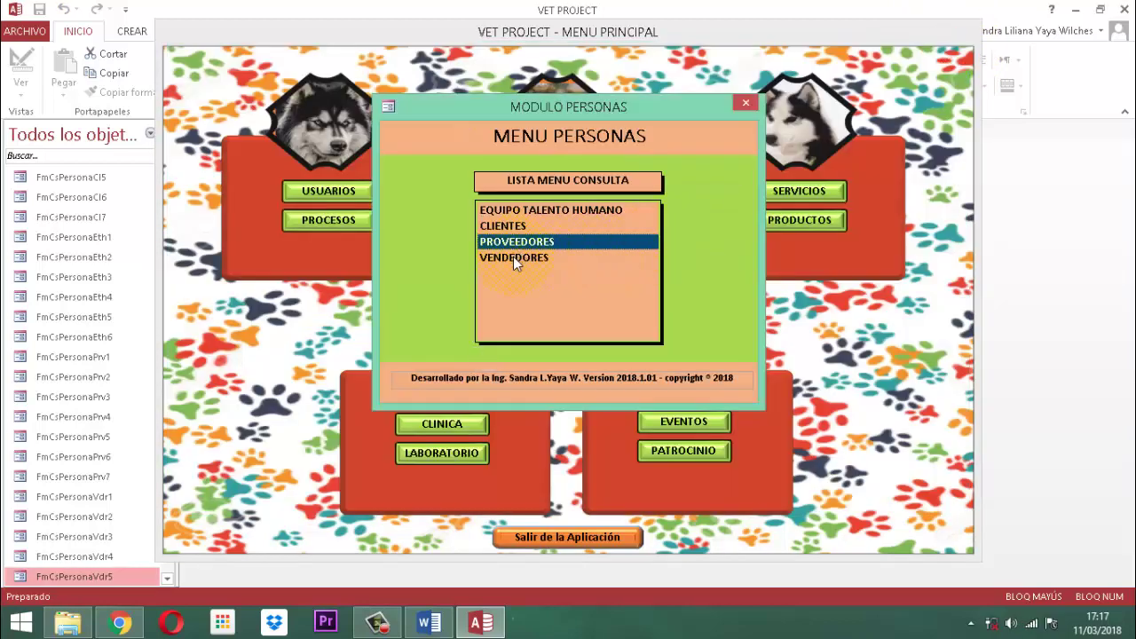
double_click(513, 258)
left_click(949, 51)
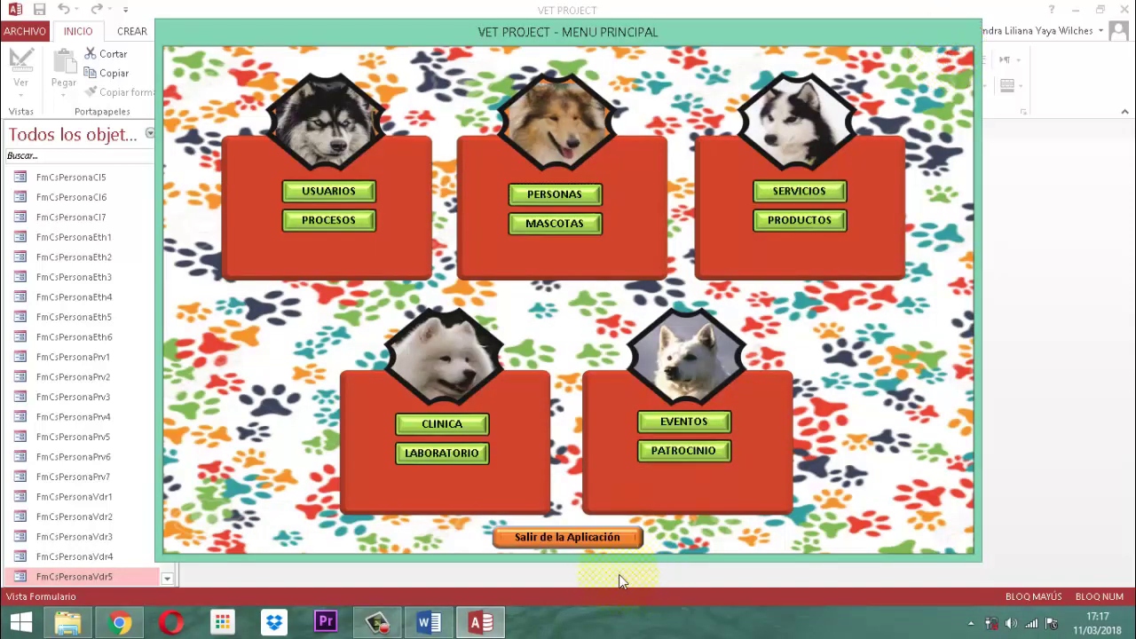
- Close the Personas module and quit Vet Project with 'Salir de la Aplicación'
left_click(532, 190)
left_click(513, 227)
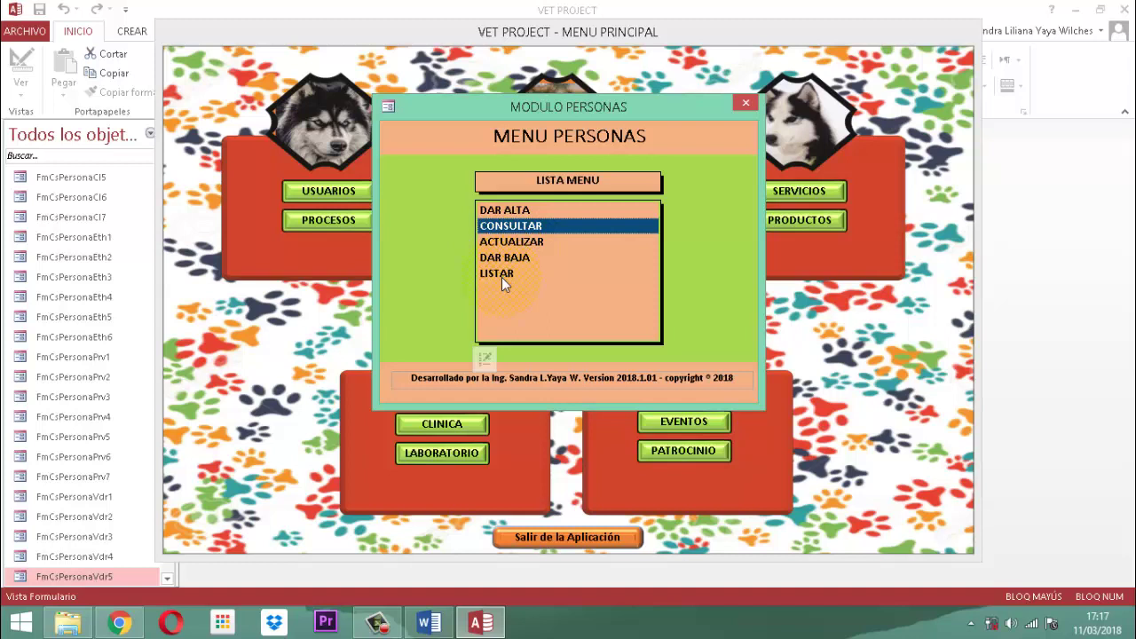
left_click(744, 105)
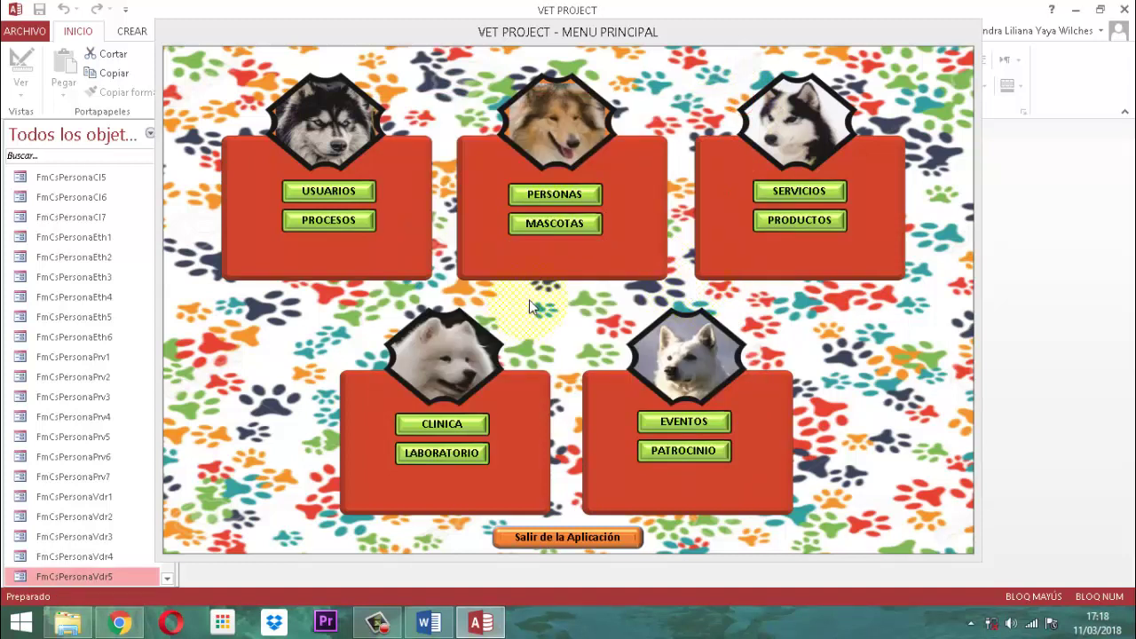
left_click(595, 536)
left_click(595, 537)
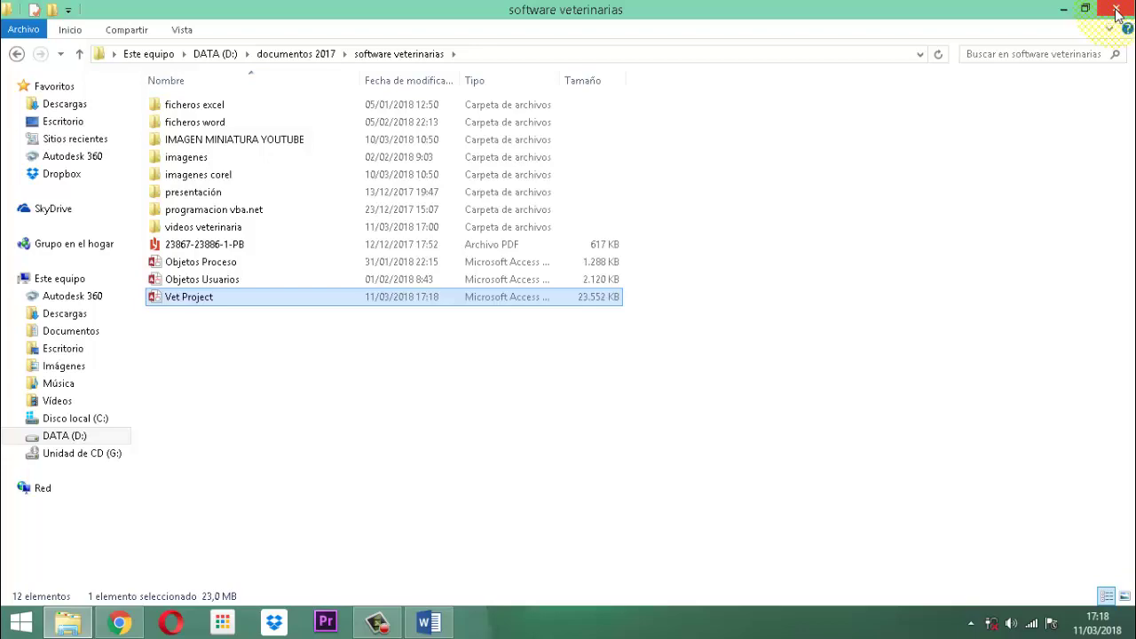
- Close the software veterinarias File Explorer window
left_click(1117, 11)
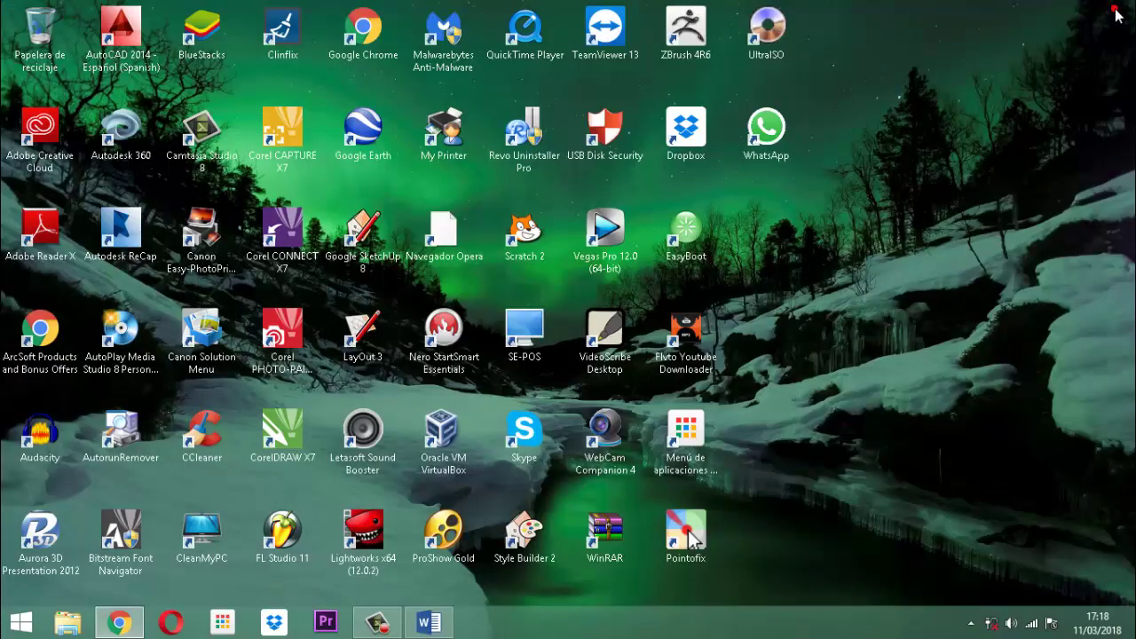